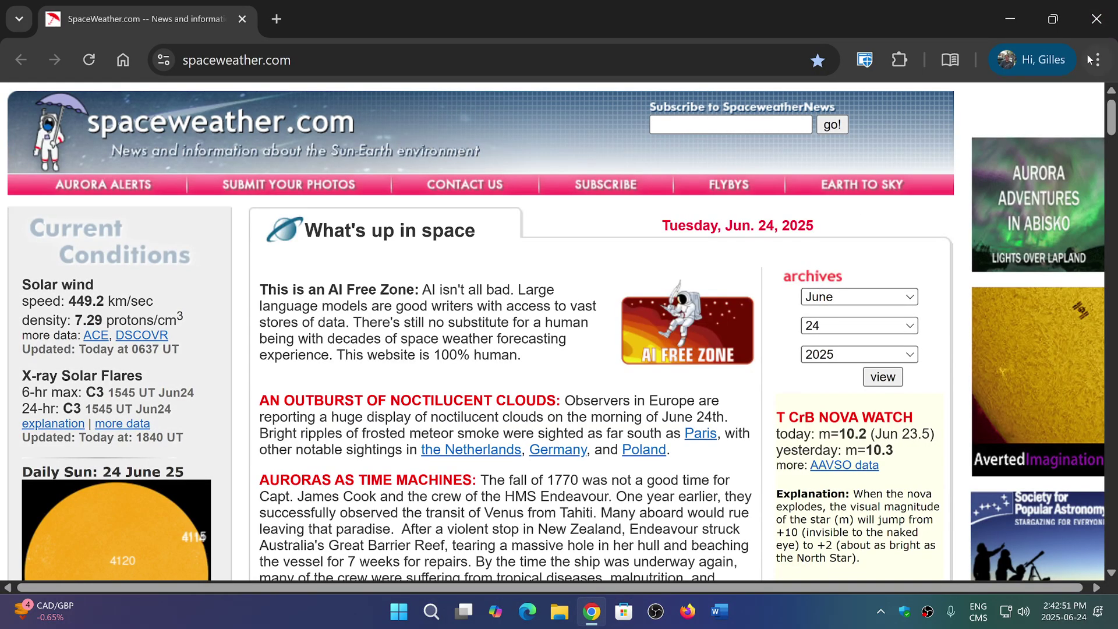
Step: Open About Google Chrome from the three-dot menu's Help submenu
left_click(1099, 61)
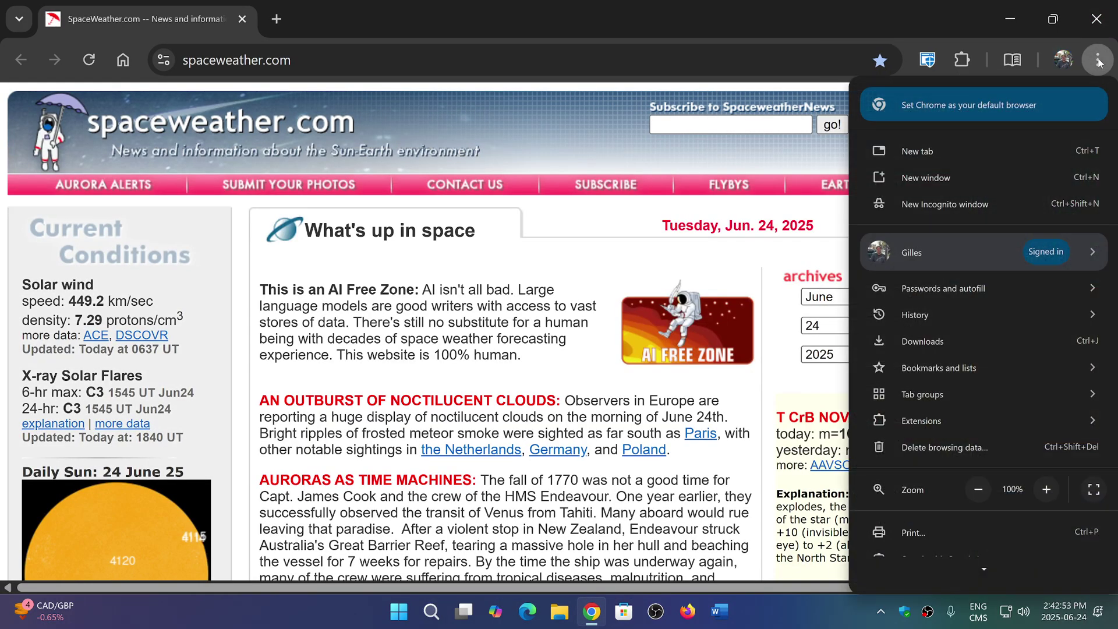
scroll(1065, 336, "down", 3)
mouse_move(916, 517)
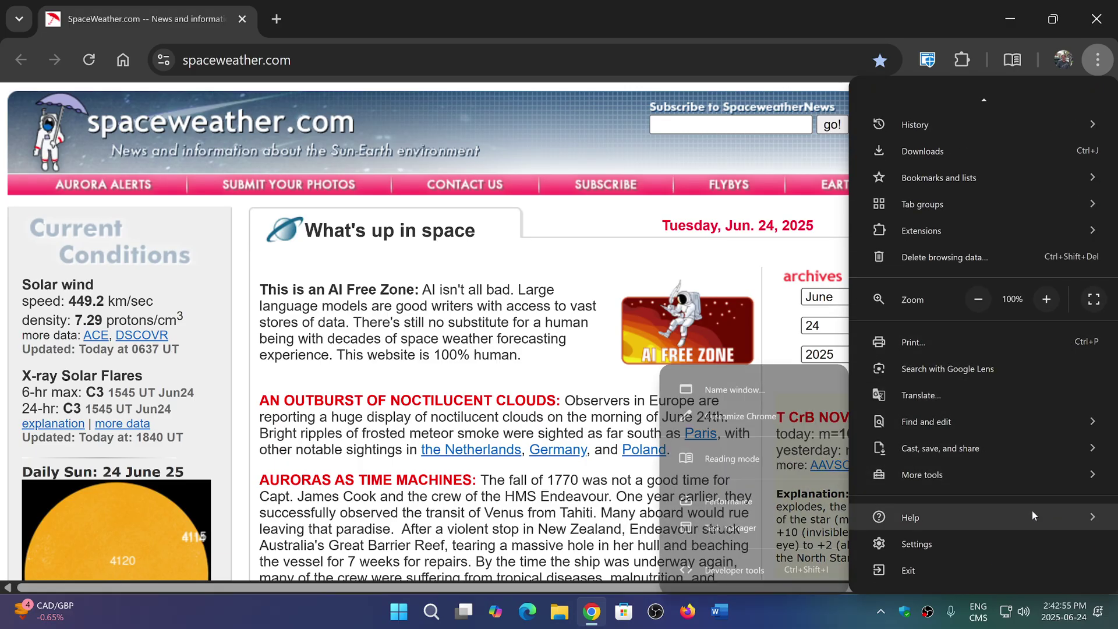
left_click(744, 495)
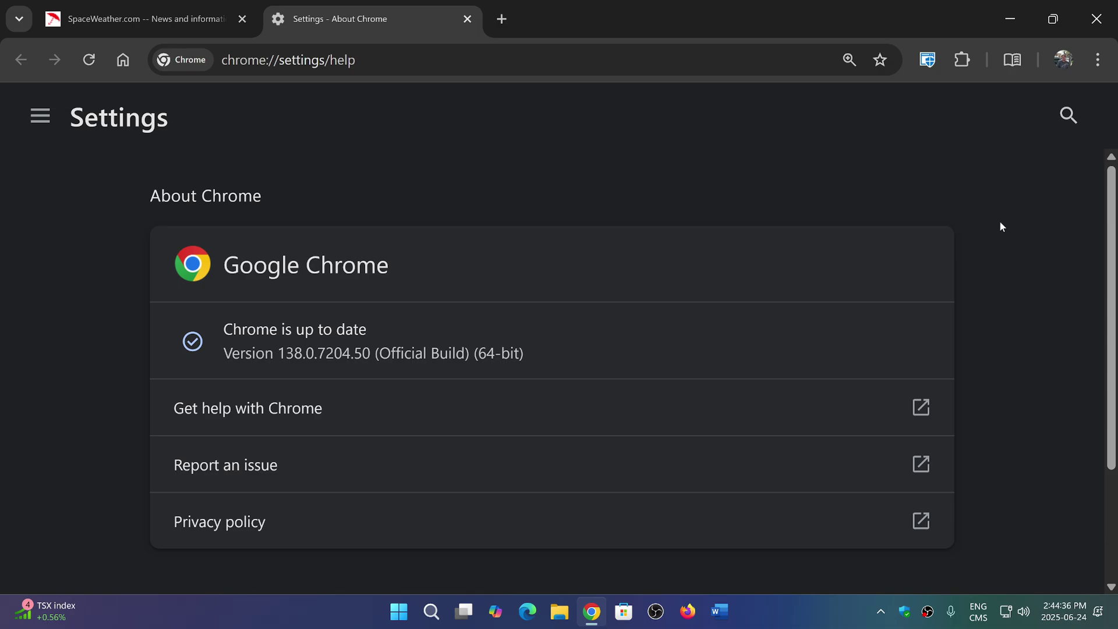
Step: Close the Chrome window once it confirms version 138 is up to date
left_click(1097, 18)
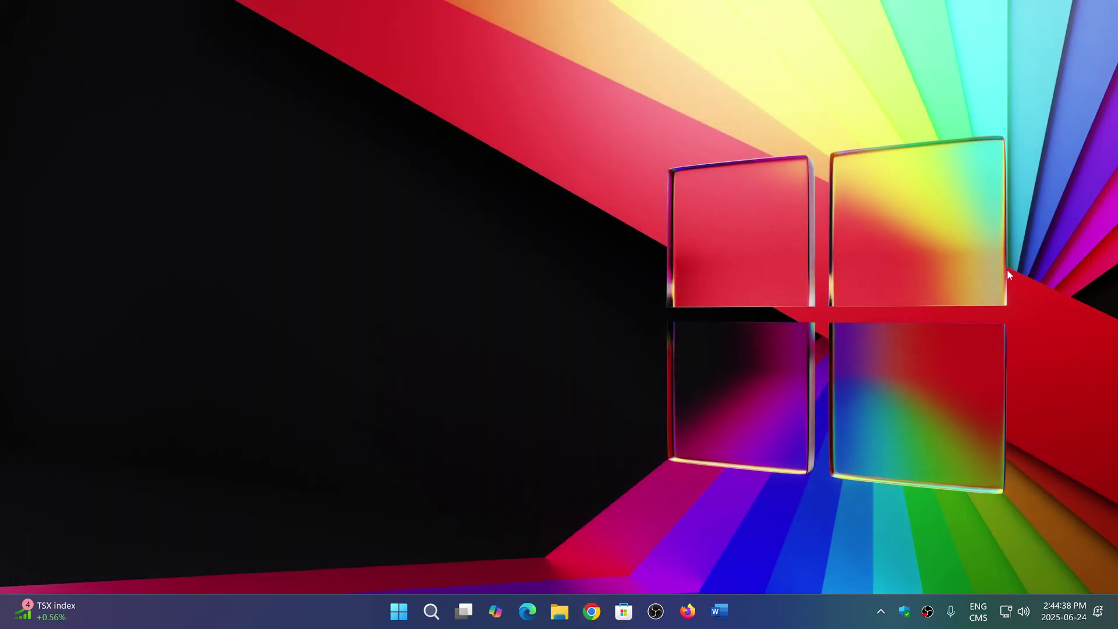